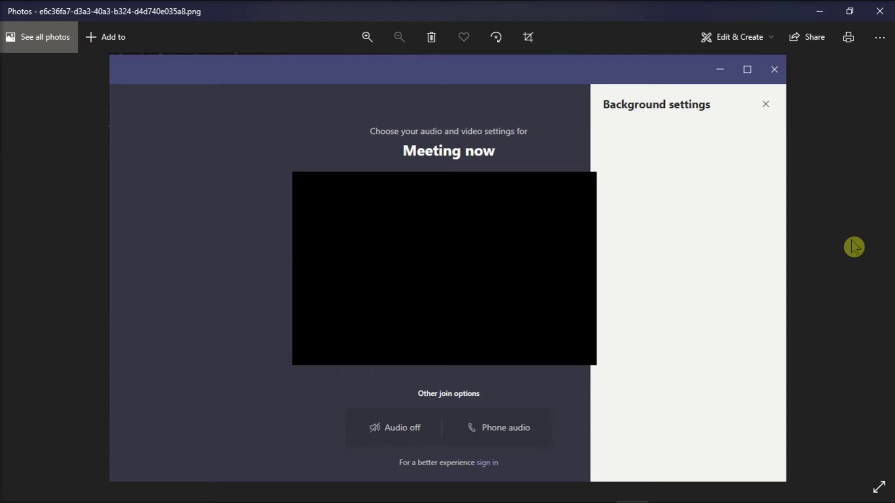
Step: Bring the Teams June 2022 calendar forward and check the signed-in work account
click(595, 491)
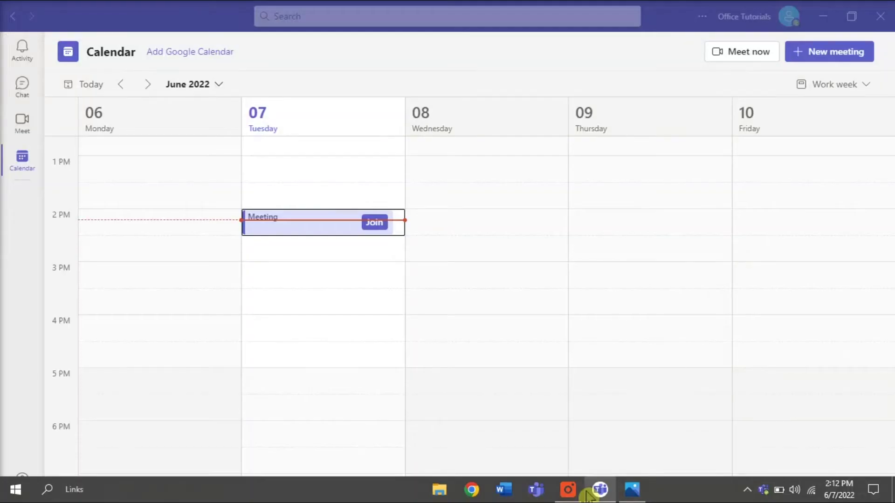
click(756, 27)
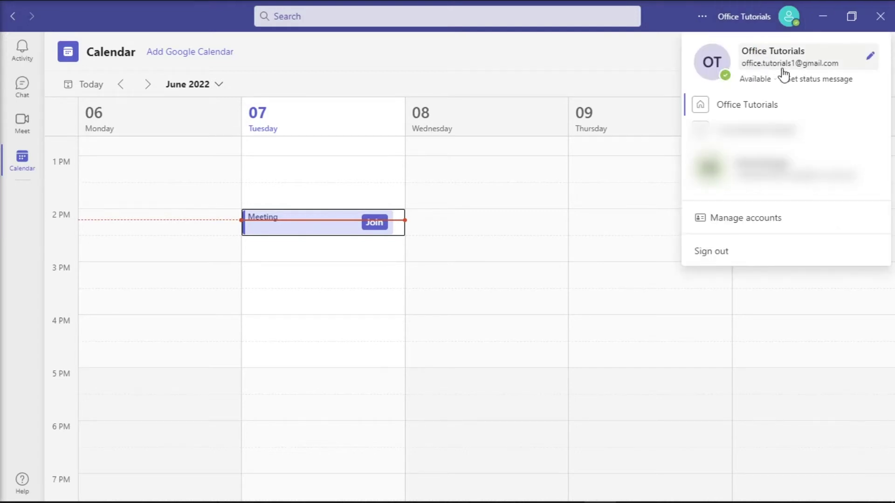
Step: Join Tuesday's 2 PM Meeting and turn the camera on in the pre-join window
click(376, 224)
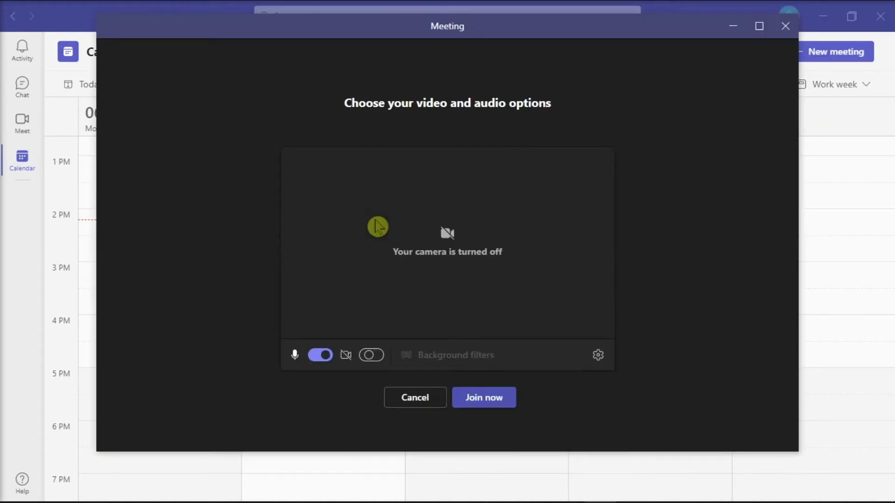
click(375, 364)
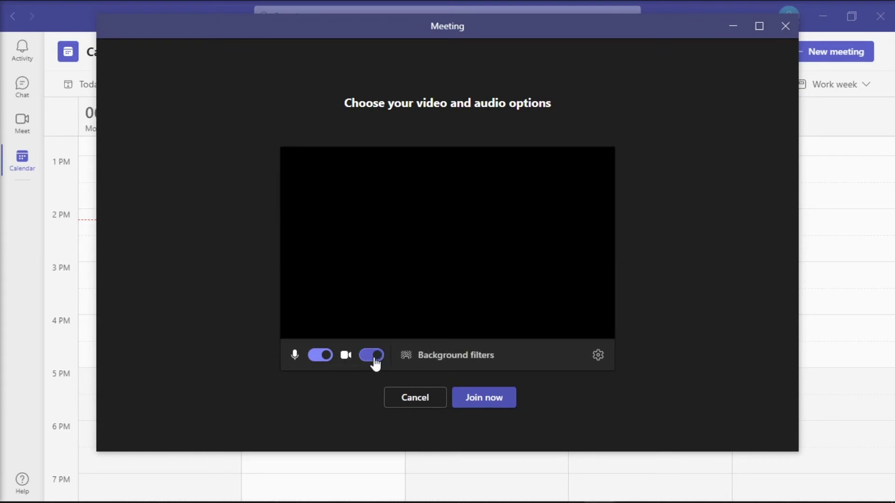
Step: Try gallery backgrounds, including the dark room, and settle on Skype Paint Office 2 V2
click(445, 357)
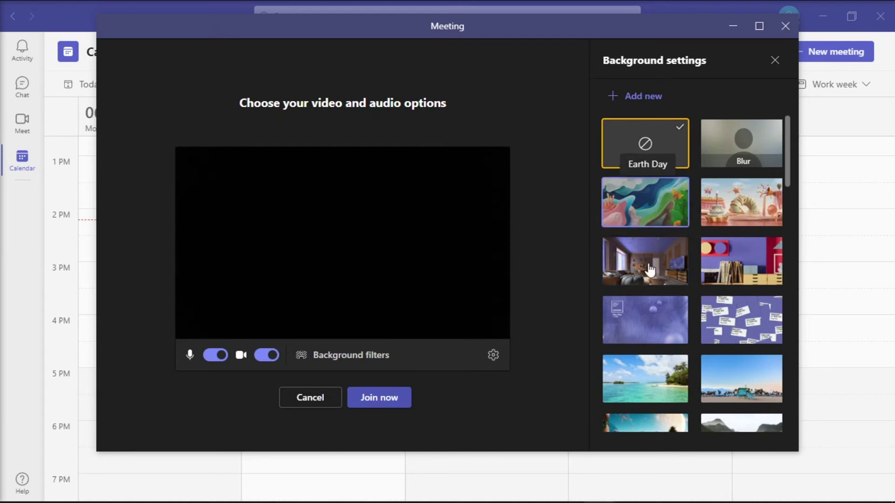
click(623, 281)
click(712, 279)
scroll(712, 279, down, 5)
scroll(712, 278, down, 3)
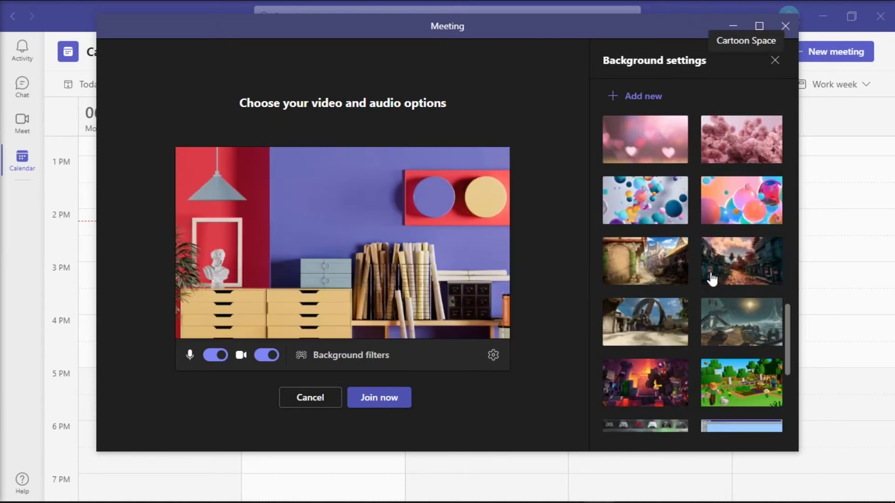
click(713, 278)
scroll(712, 278, down, 2)
scroll(712, 278, down, 1)
click(661, 404)
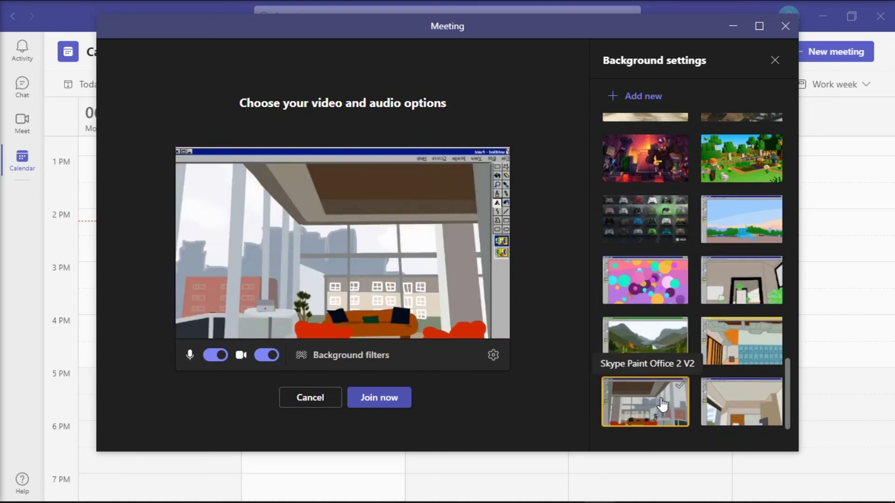